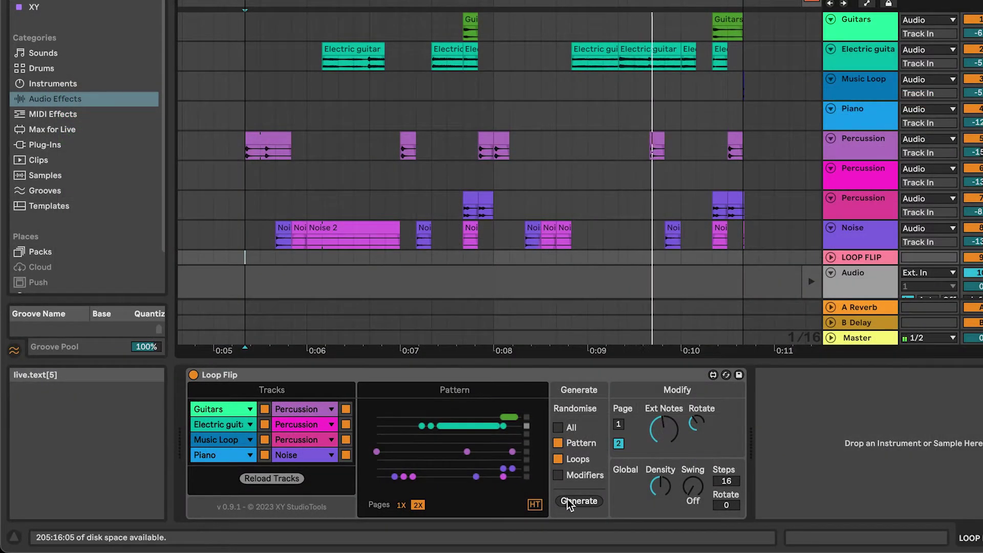
Generate a Loop Flip pattern, lower Ext Notes, nudge Rotate, then generate again.
click(567, 499)
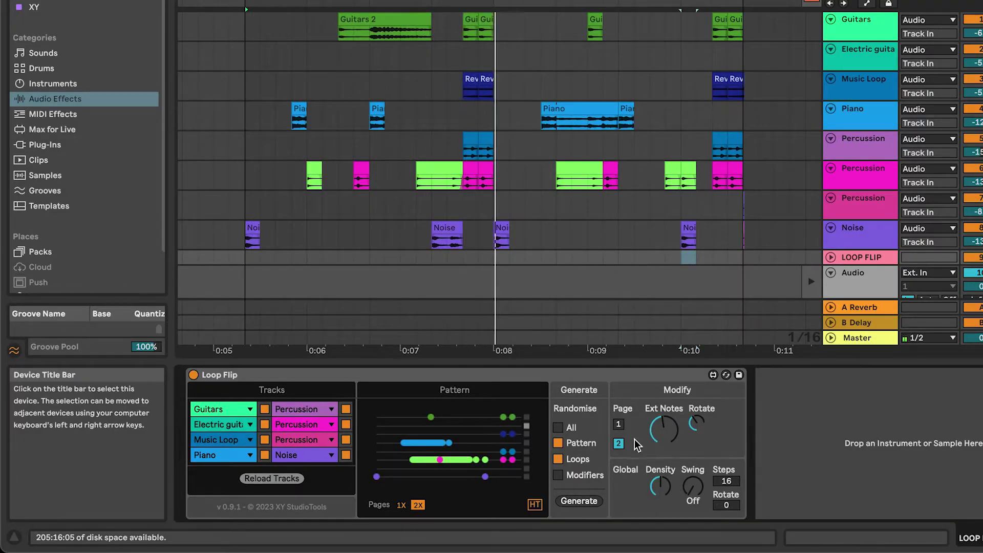
drag(660, 425, 660, 440)
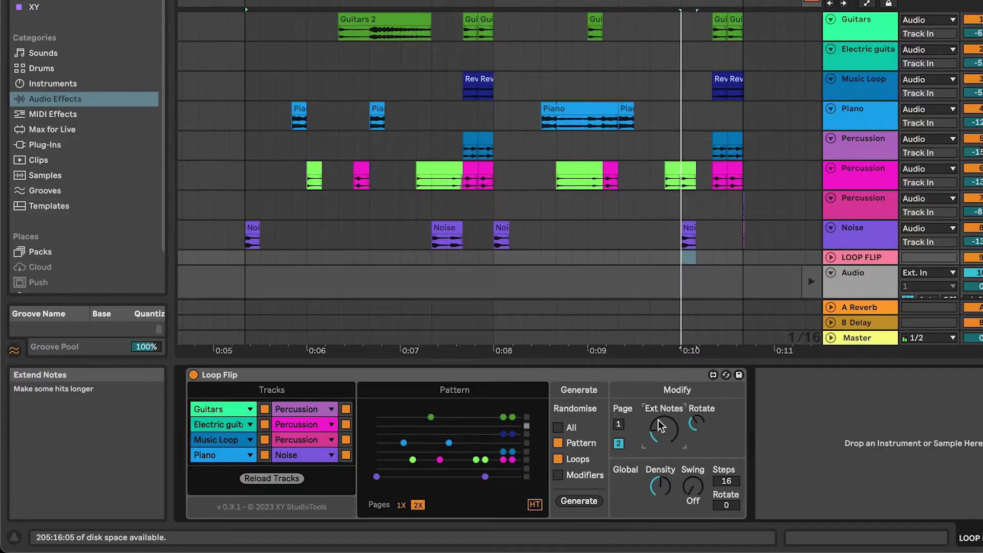
drag(695, 423, 695, 414)
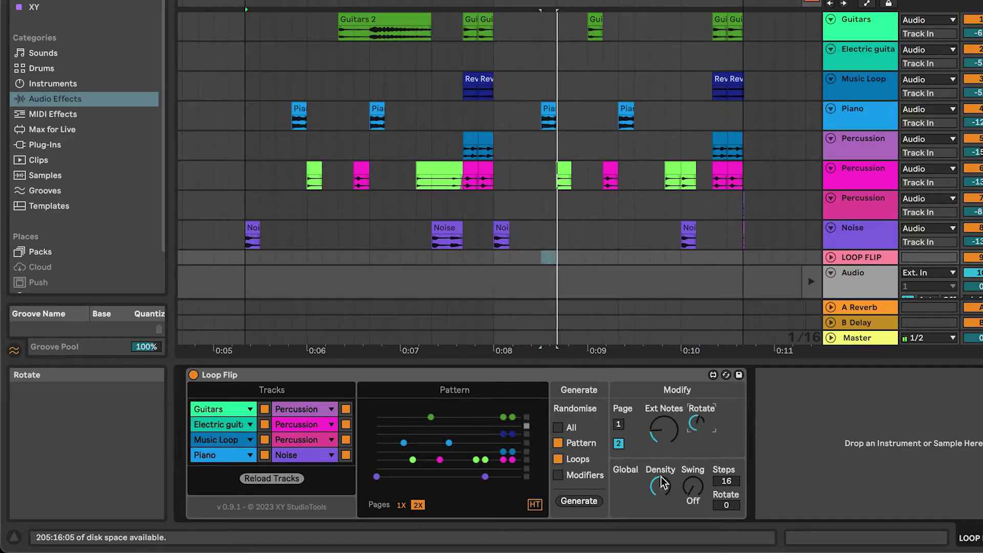
click(578, 501)
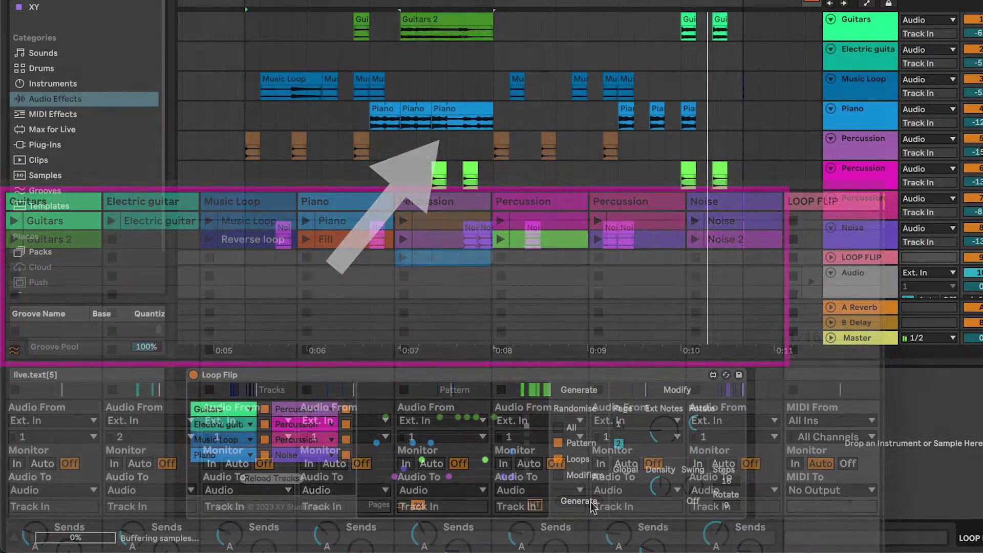
Generate one more randomised Loop Flip groove across the tracks.
click(590, 501)
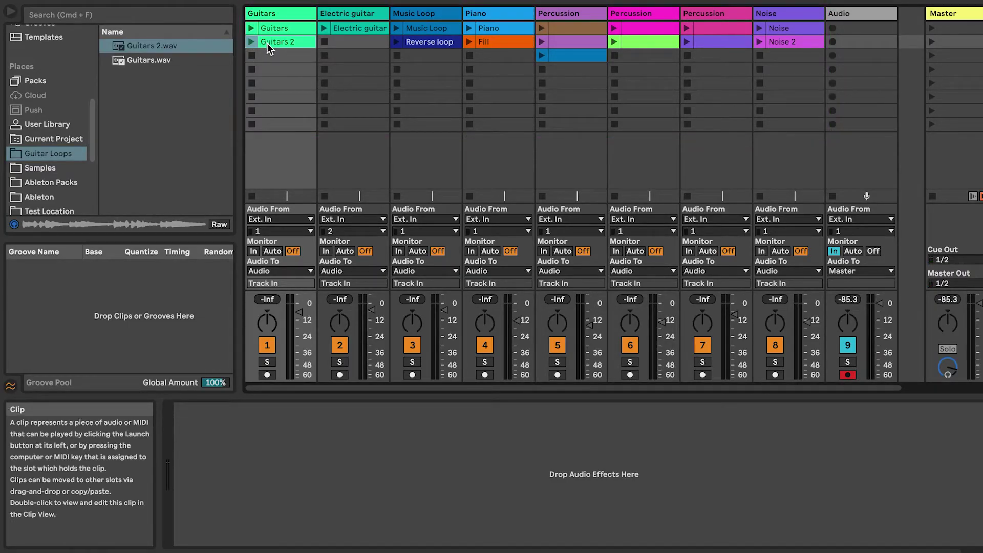
Show the Guitars clip's Guitars.wav waveform, warped Complex at 85.00 BPM, in Clip View.
click(278, 30)
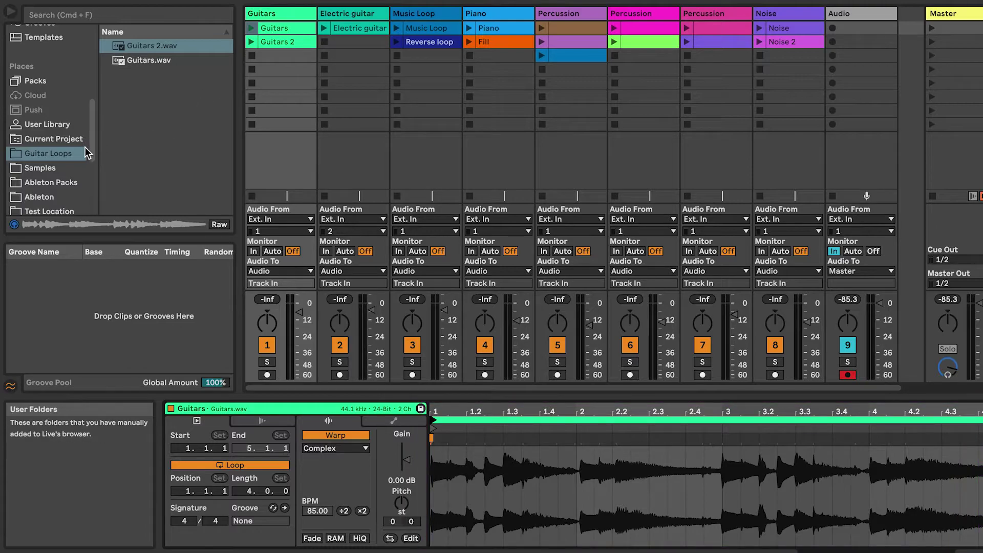
scroll(84, 146, up, 5)
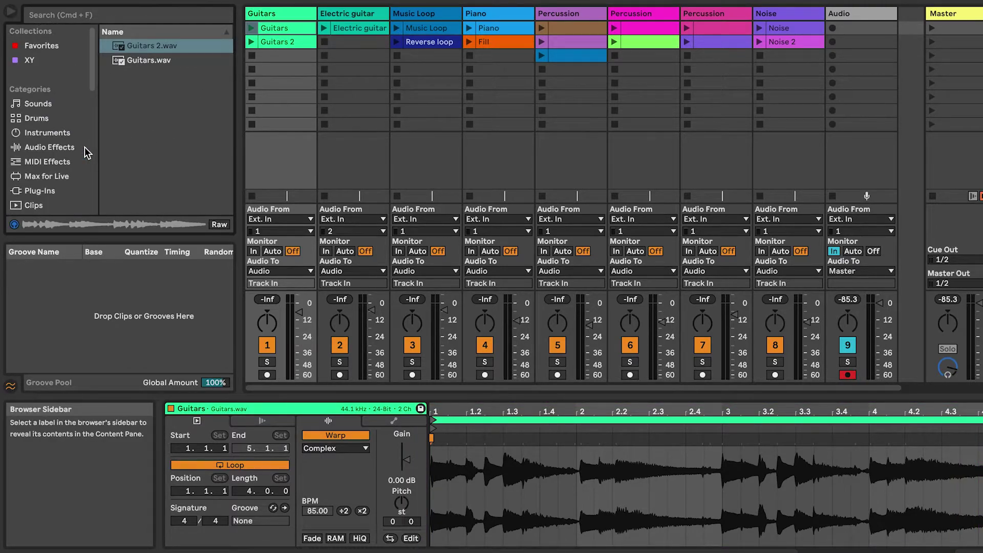
Drop the Loop Flip Max for Live device onto a new LOOP FLIP MIDI track and narrow the browser.
click(56, 176)
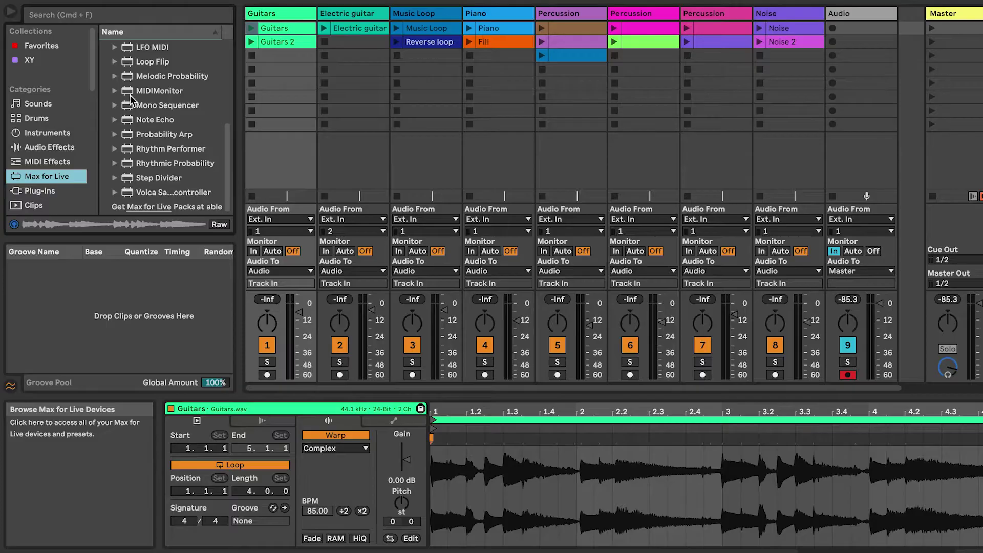
drag(133, 61, 143, 57)
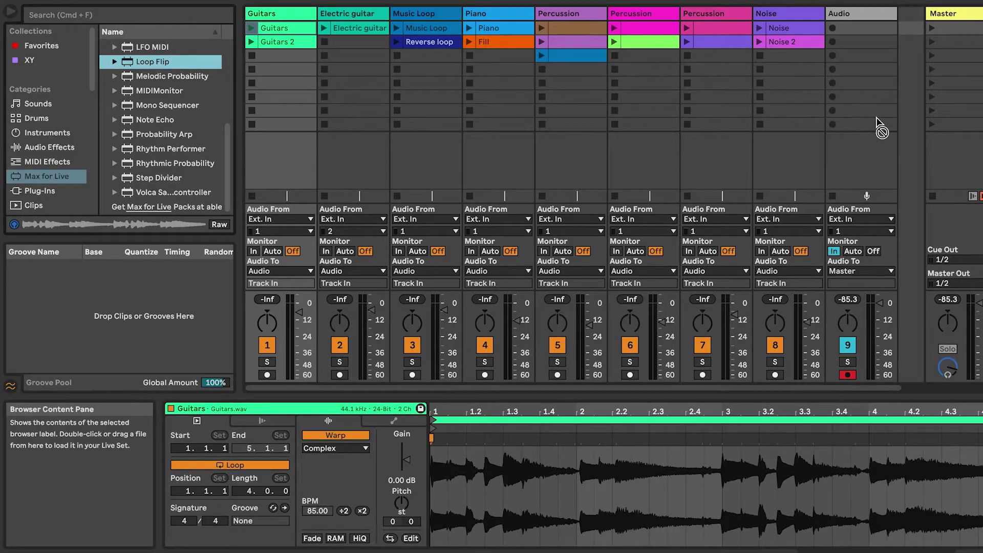
drag(905, 128, 905, 128)
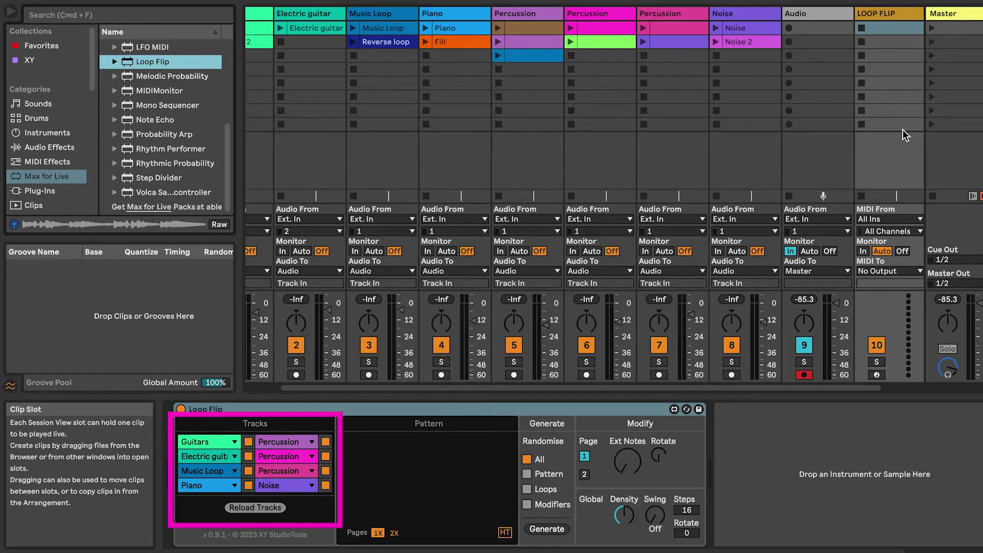
drag(630, 391, 593, 392)
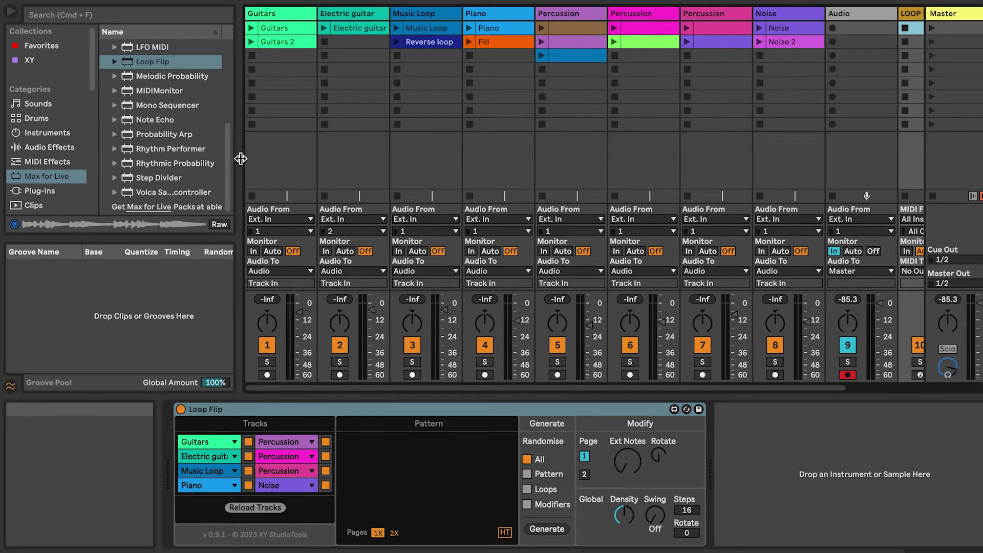
drag(240, 160, 101, 168)
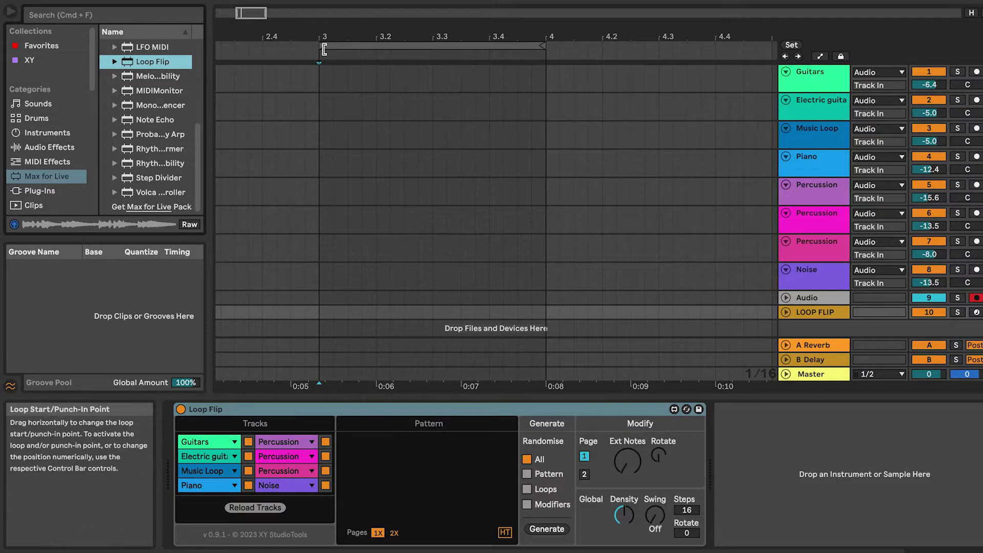
Move the loop brace to bars 3–4, generate Loop Flip clips there, and start playback.
mouse_move(322, 47)
mouse_down()
mouse_move(364, 49)
mouse_move(321, 52)
mouse_up()
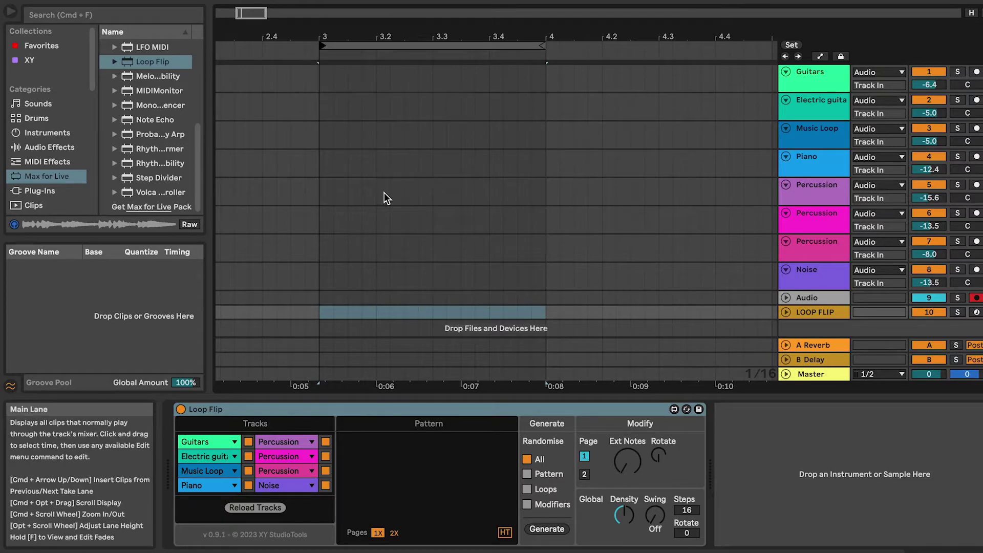
click(538, 529)
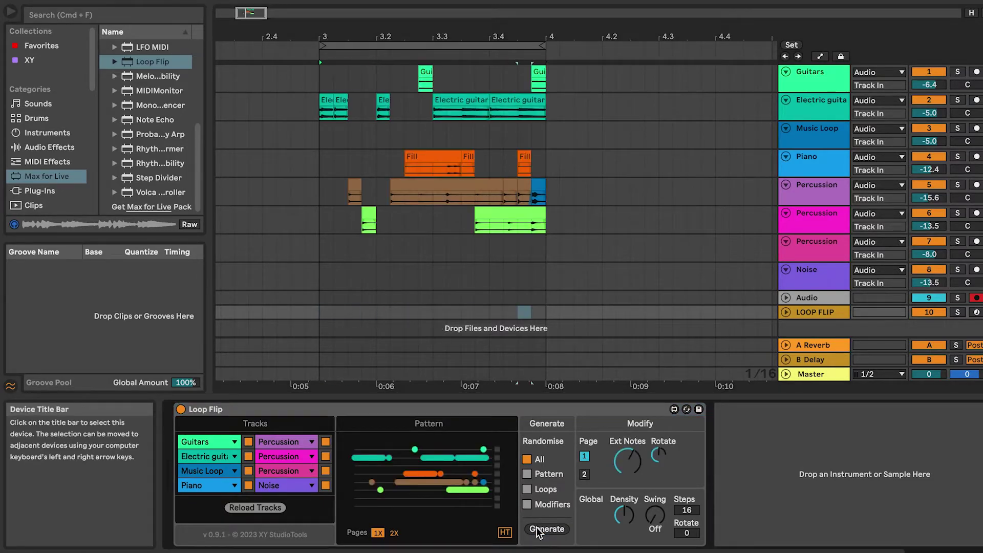
click(506, 1)
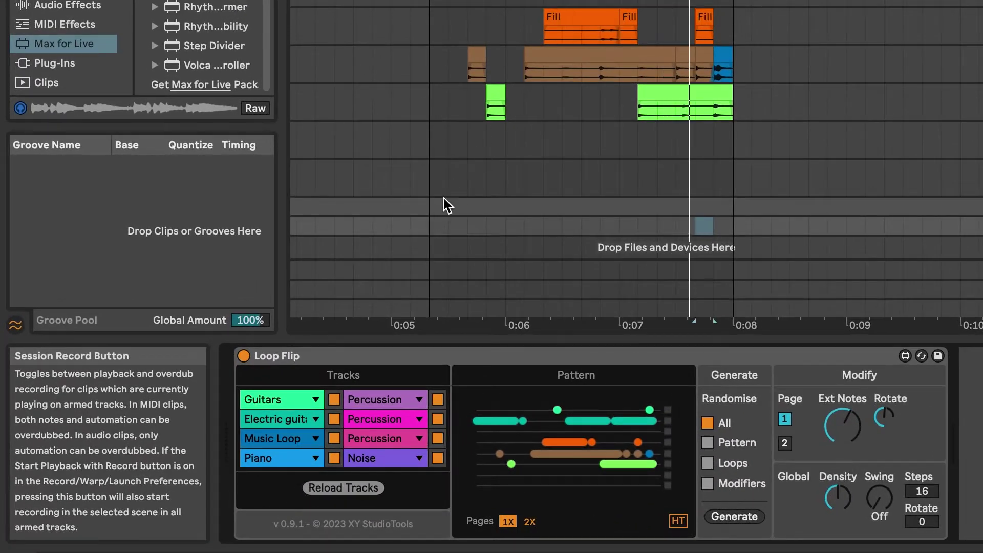
click(315, 399)
click(315, 399)
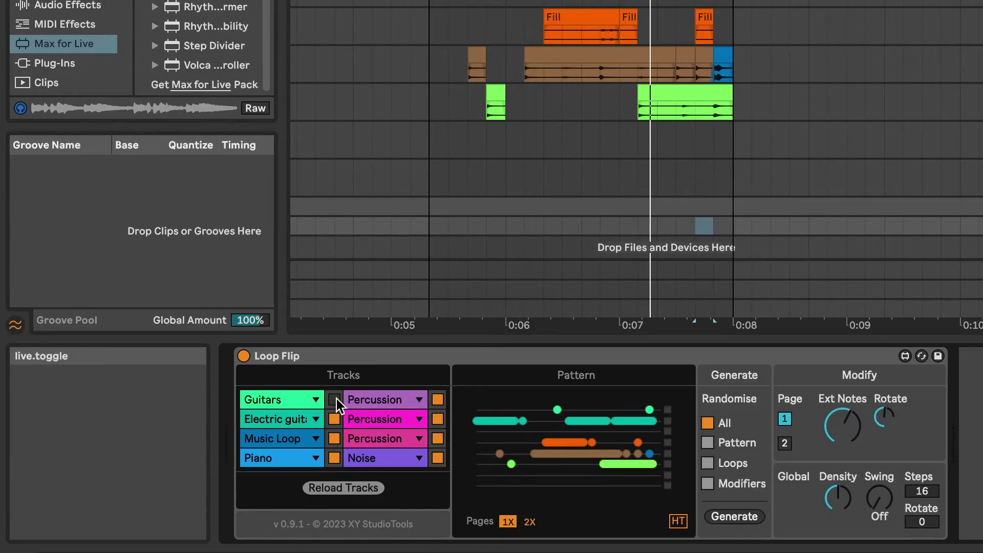
click(334, 399)
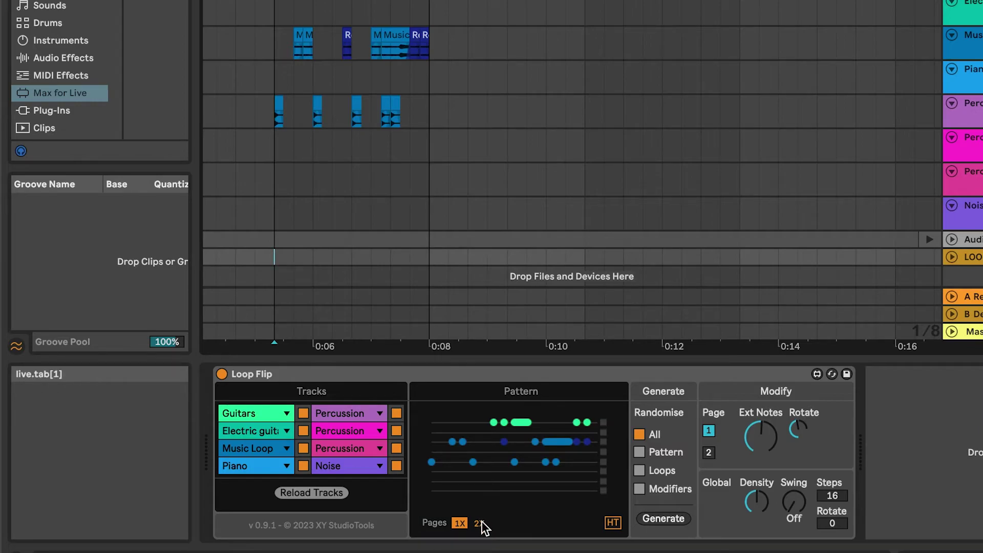
Set Loop Flip Pages to 2X, start playback, and toggle half time on then off.
click(480, 523)
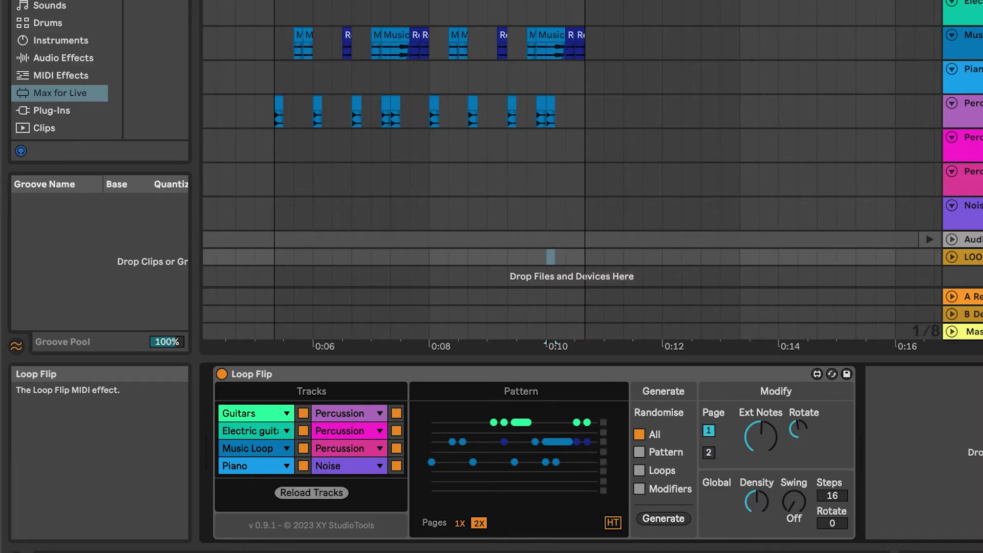
key(space)
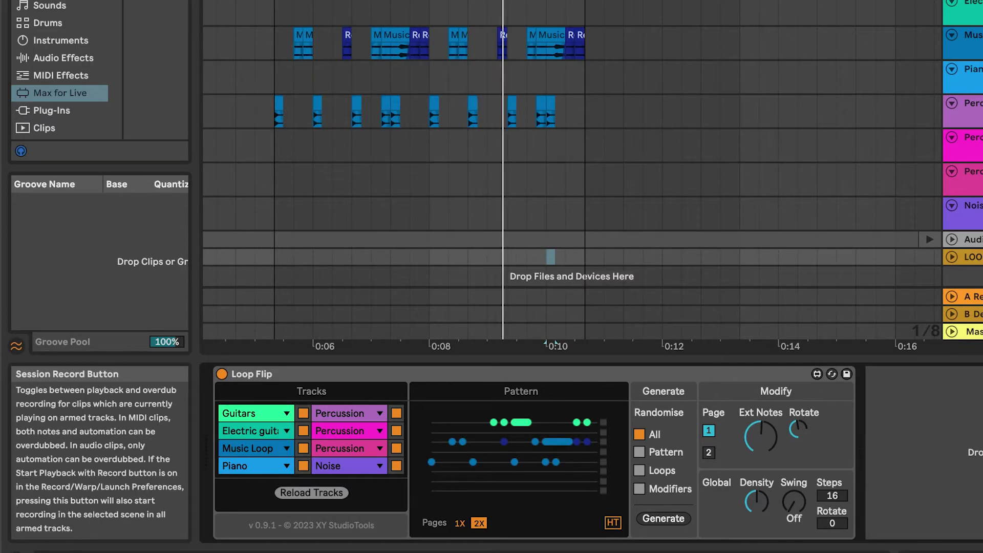
click(612, 519)
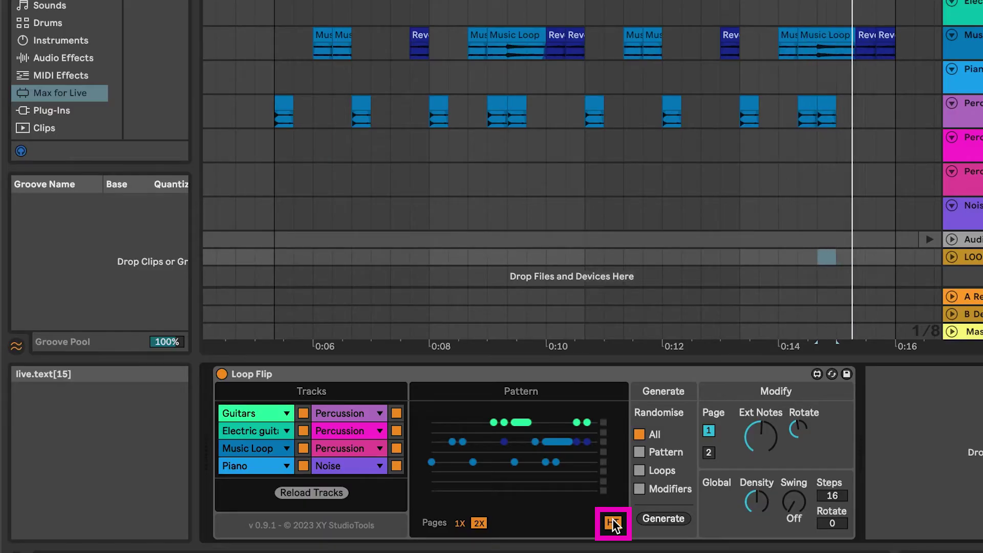
click(612, 519)
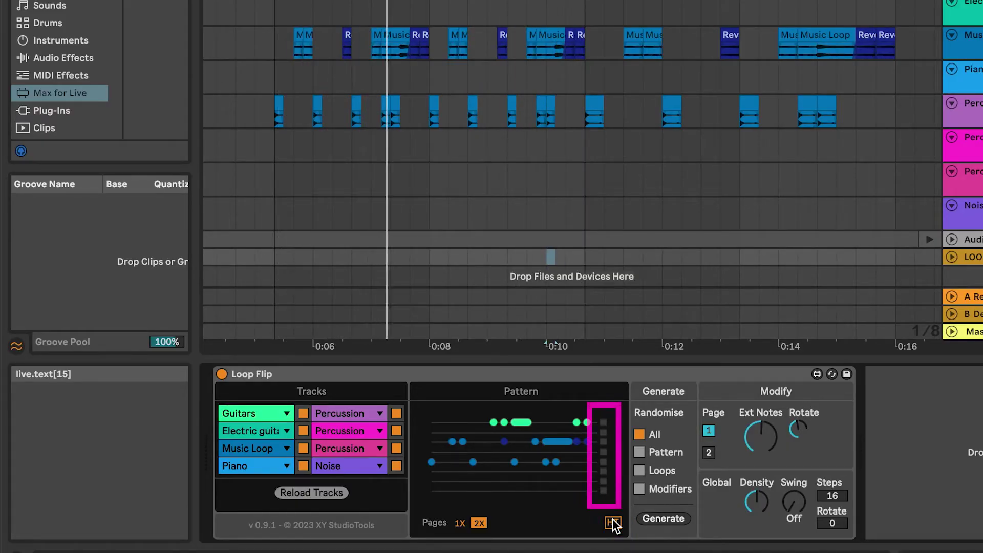
Try long notes on the first two lanes, then switch all pattern lanes on and off together.
click(604, 441)
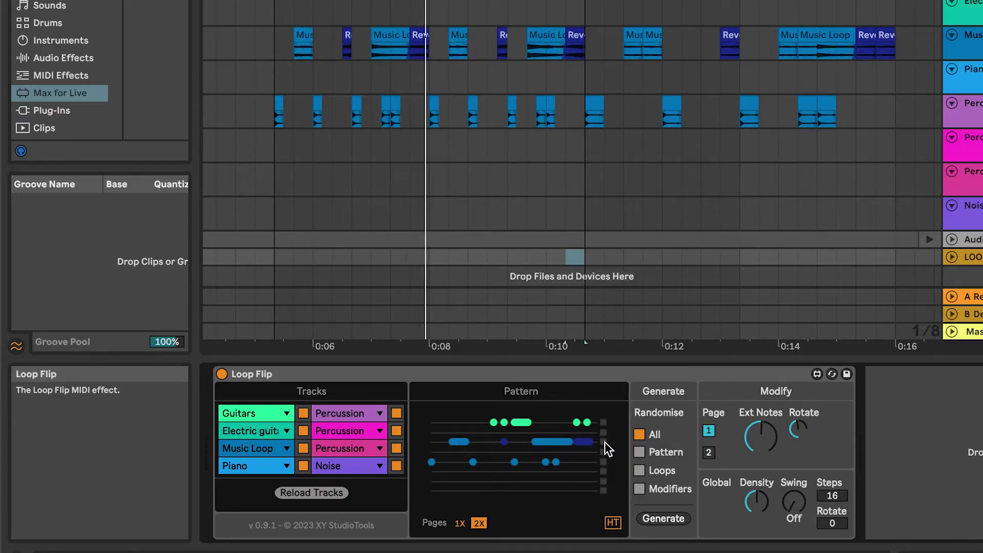
click(604, 441)
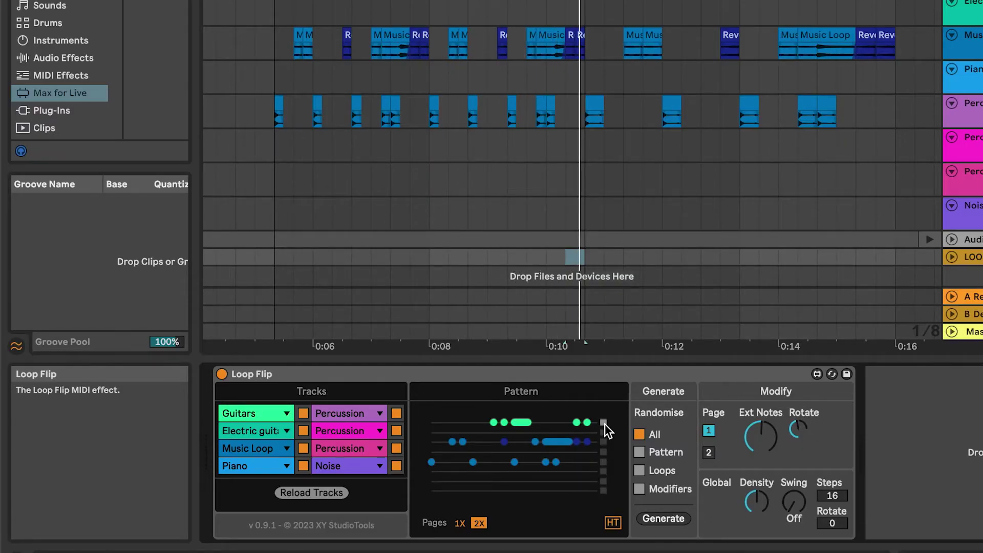
click(604, 424)
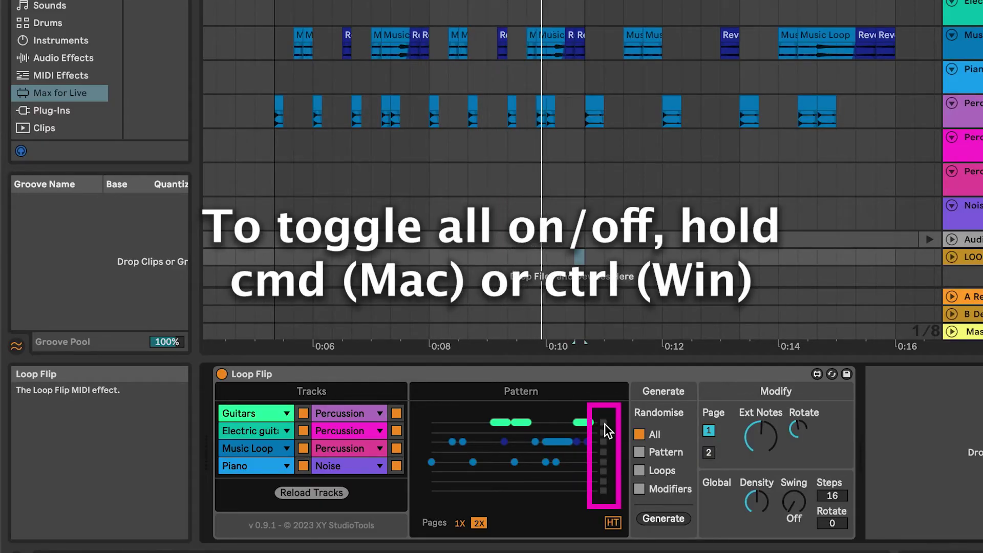
super+click(604, 424)
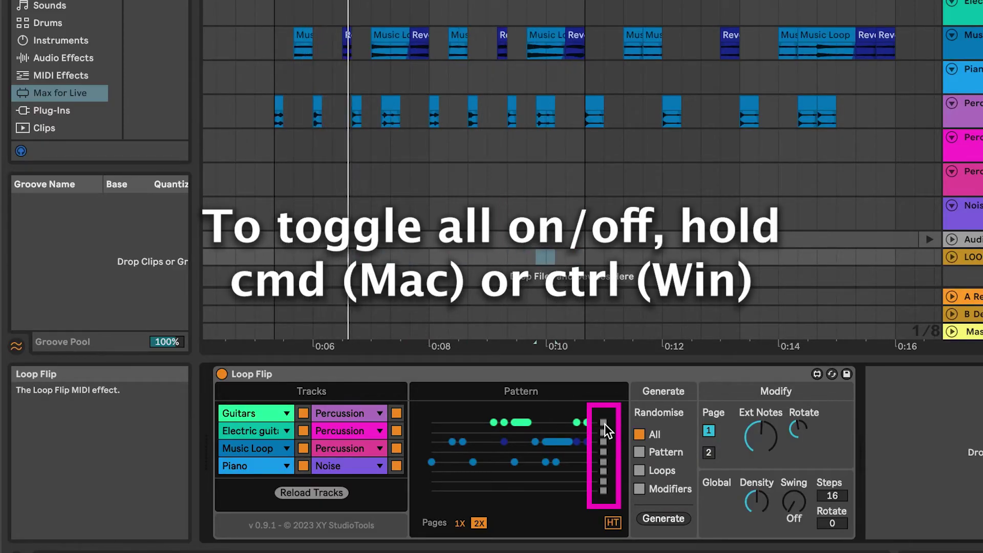
super+click(604, 424)
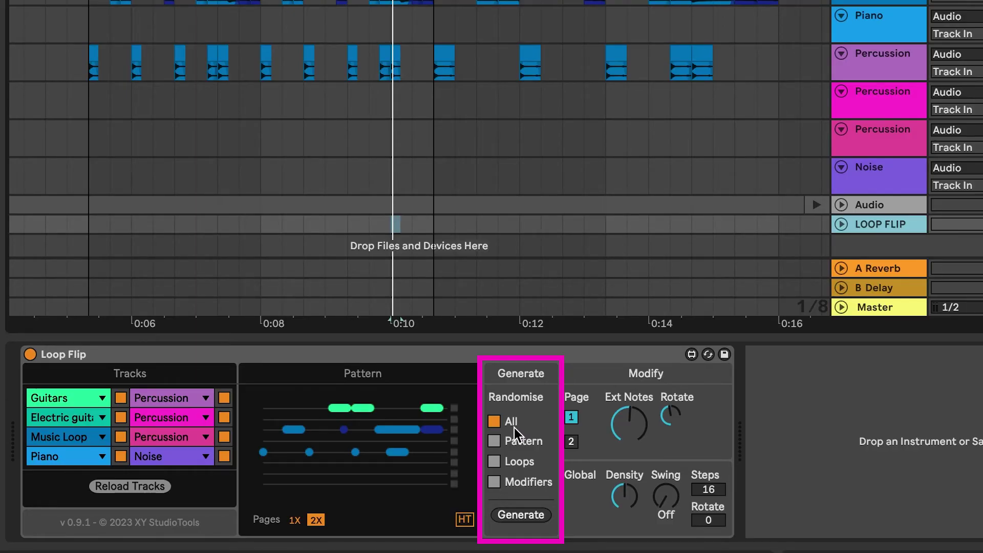
Limit randomisation to Pattern and Loops instead of All, then generate a new groove.
click(499, 441)
click(499, 461)
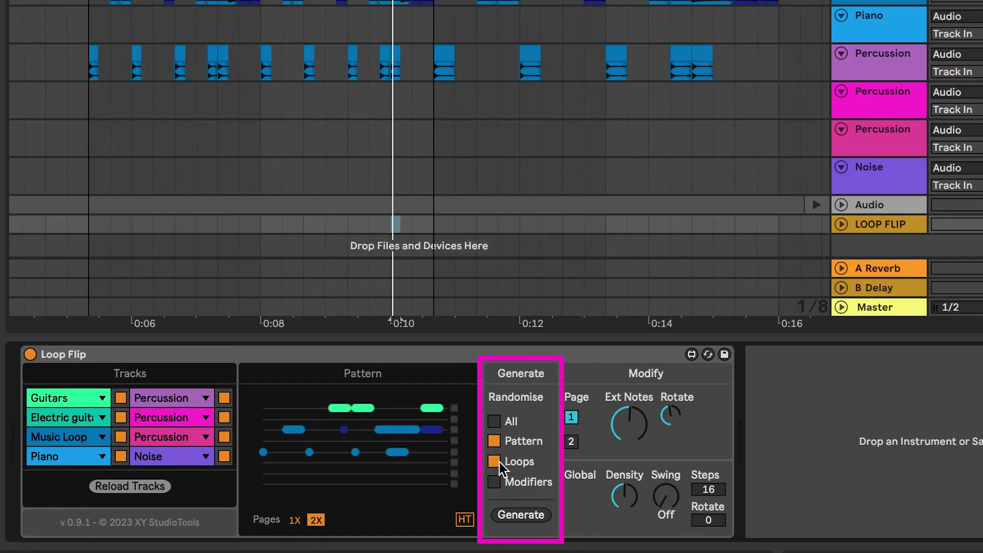
click(543, 513)
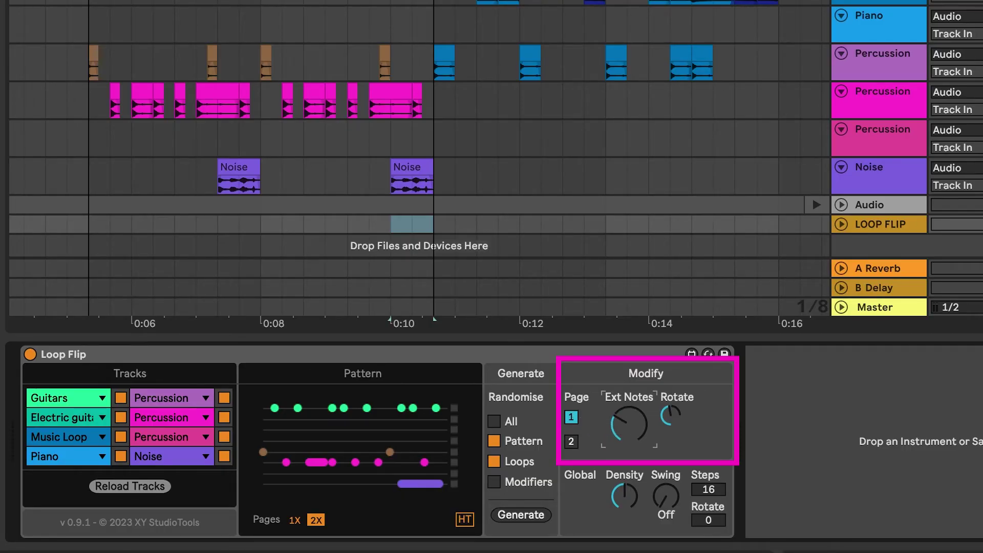
Turn Ext Notes up and rotate the pattern's note lanes in the Modify section.
drag(624, 425, 625, 405)
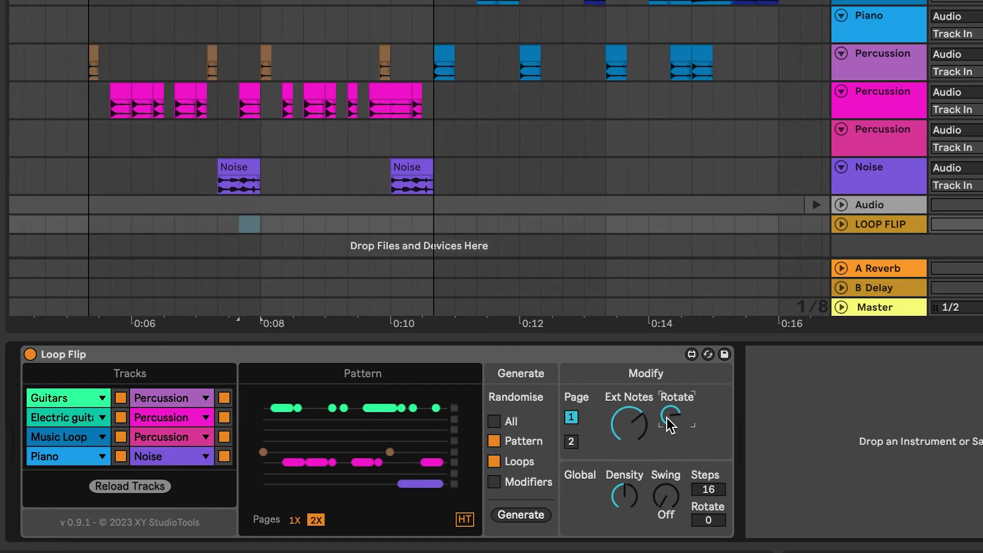
drag(667, 417, 667, 408)
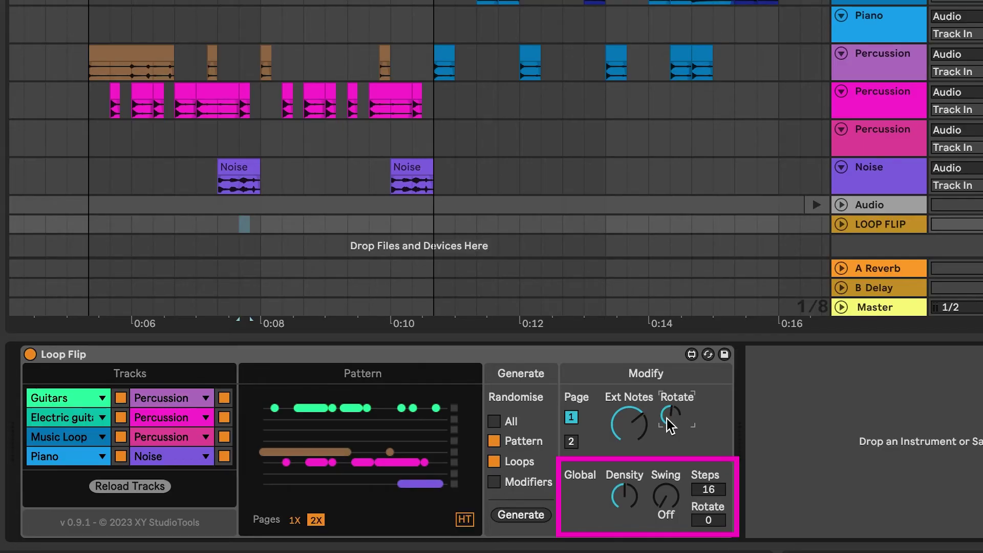
Lower Density, set Swing off, Steps to 12 and Rotate to 2 in Loop Flip's Global section.
mouse_move(625, 493)
mouse_down()
mouse_move(624, 504)
mouse_move(624, 484)
mouse_move(625, 493)
mouse_up()
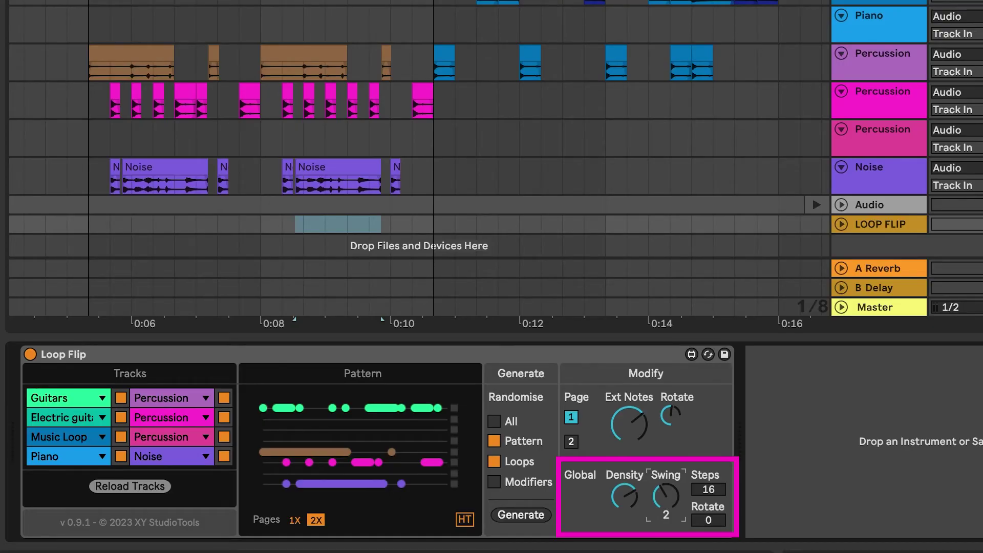
drag(660, 498, 660, 506)
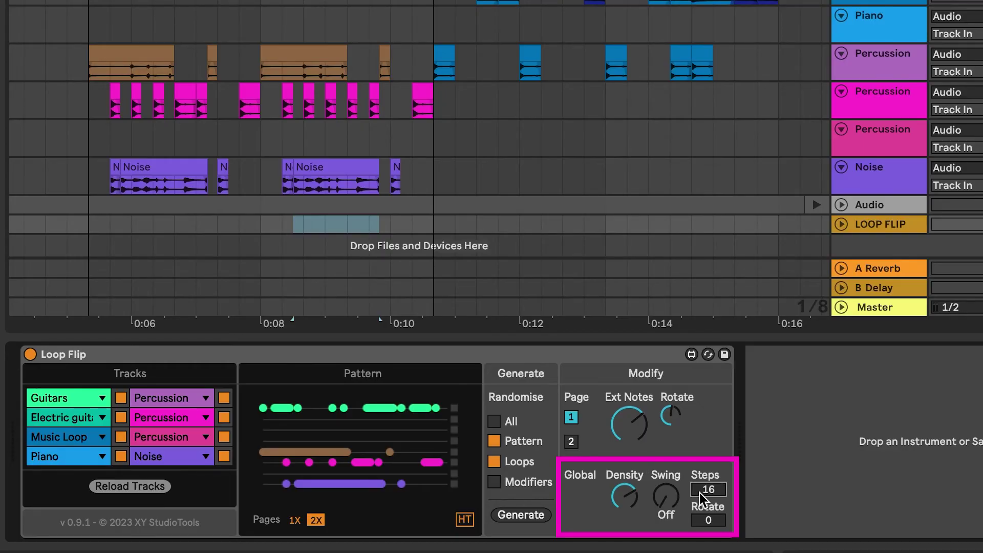
drag(699, 493, 699, 501)
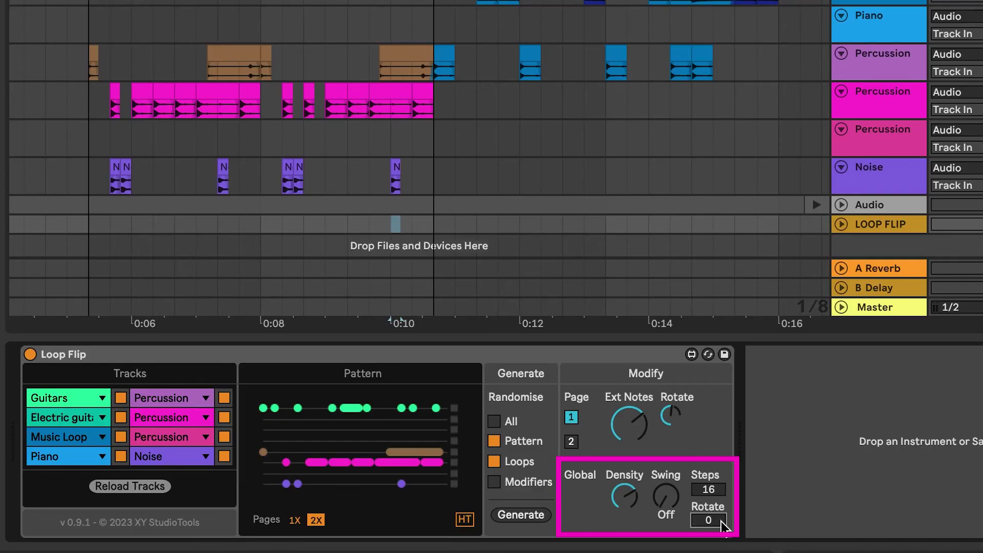
drag(721, 521, 720, 515)
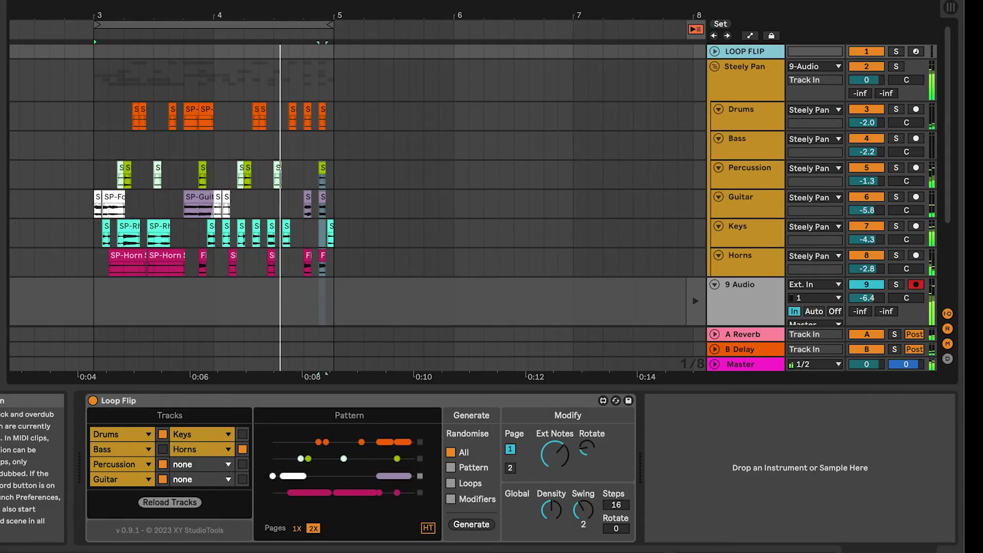
Enable the ValhallaSuper plug-in on the Guitar track, glance at Session view, then return to Arrangement.
click(741, 199)
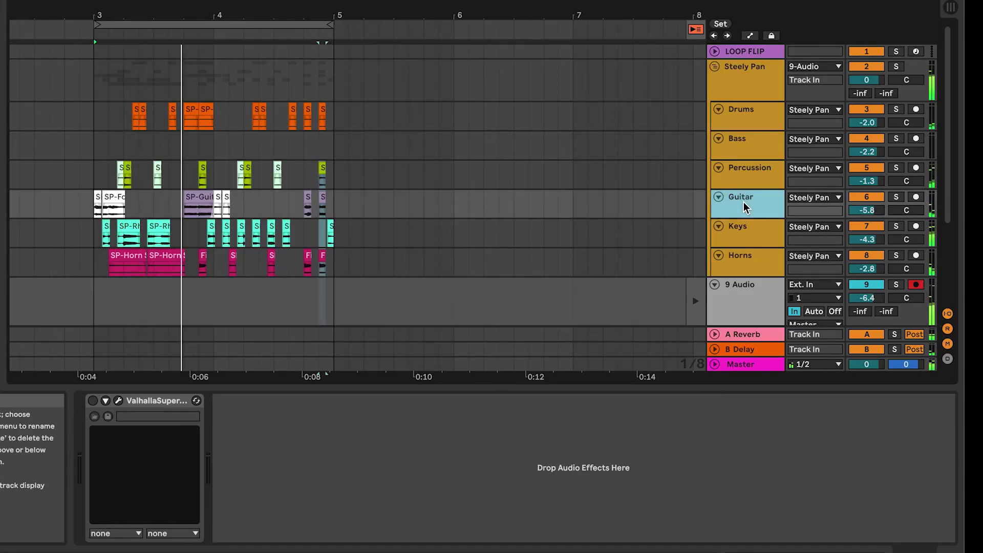
click(92, 403)
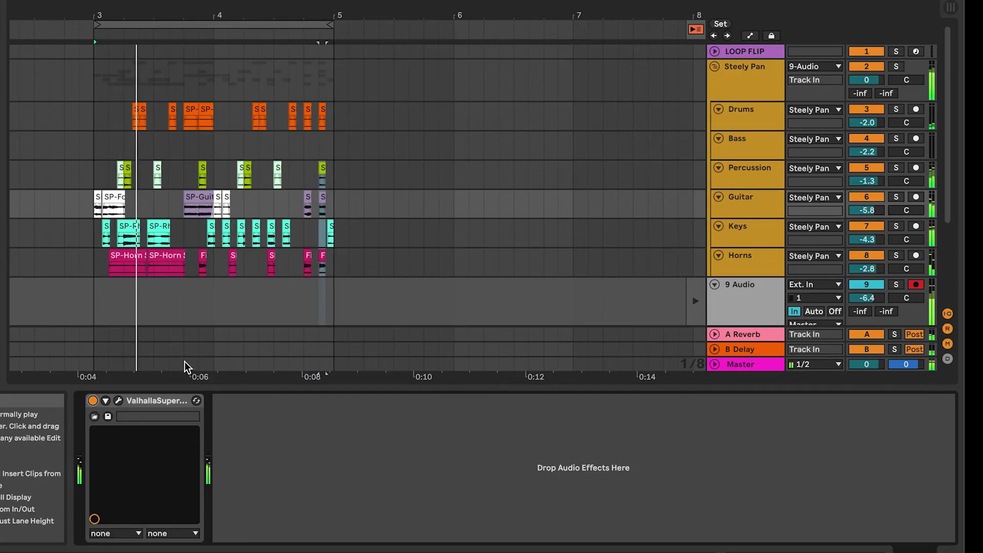
key(Tab)
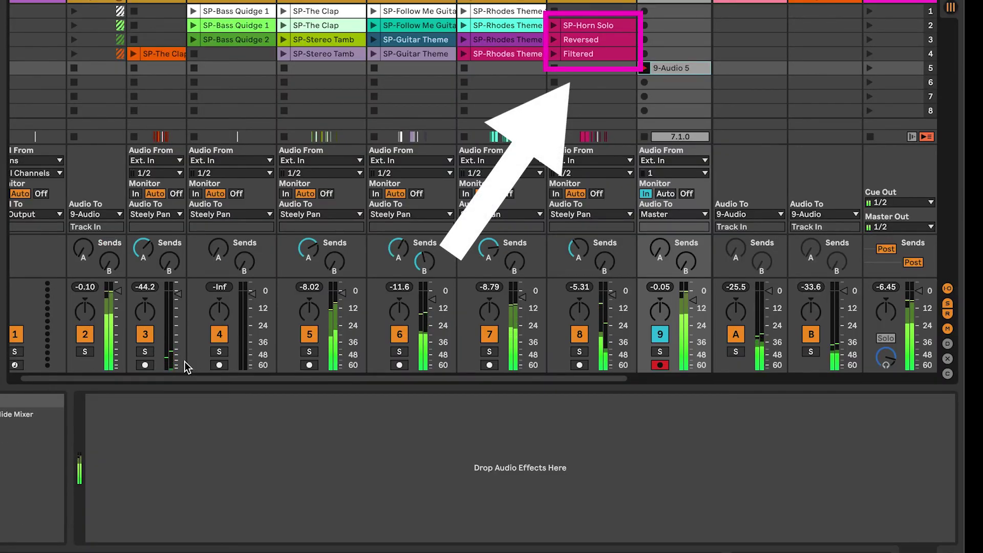
key(Tab)
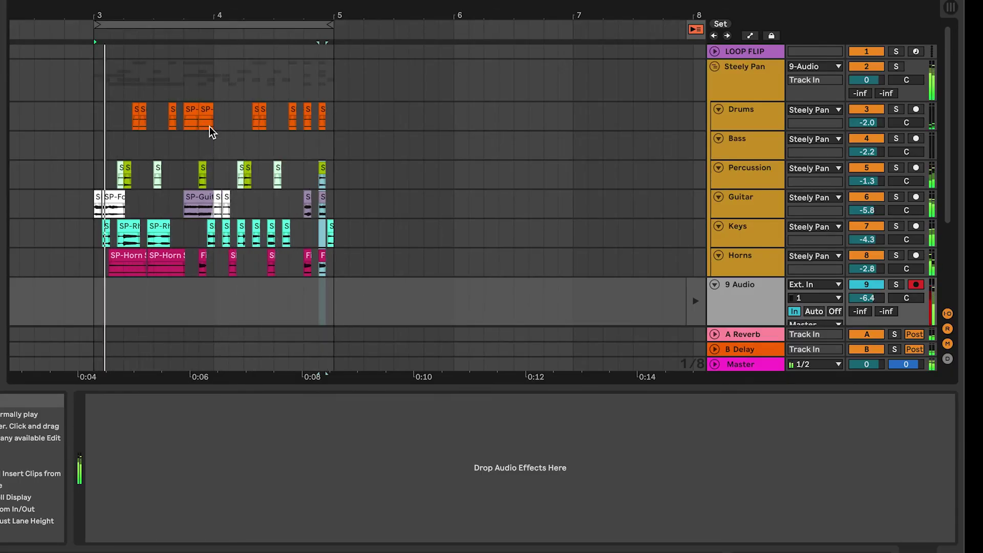
Duplicate the looped bars 3–5 section into bars 5–7 across all tracks.
click(189, 25)
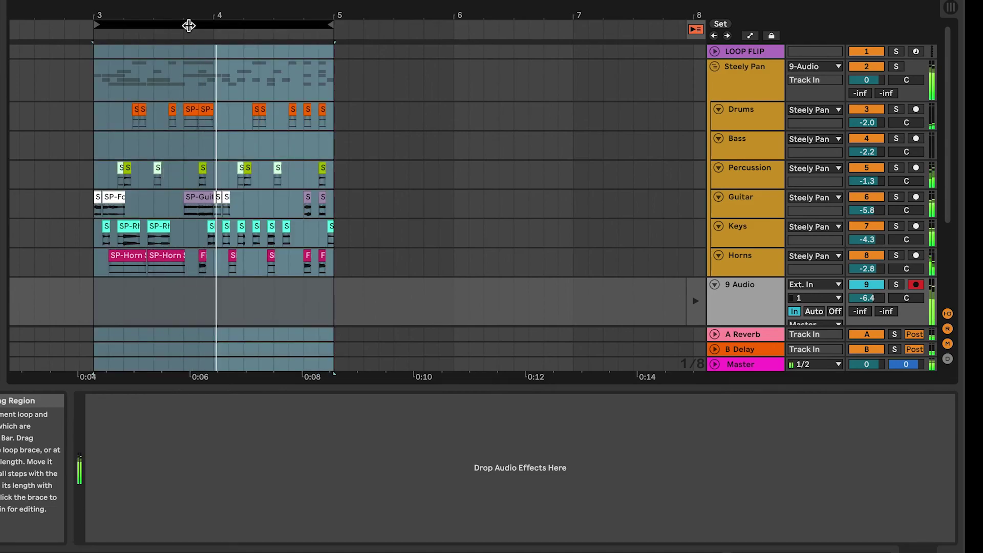
key(ctrl+d)
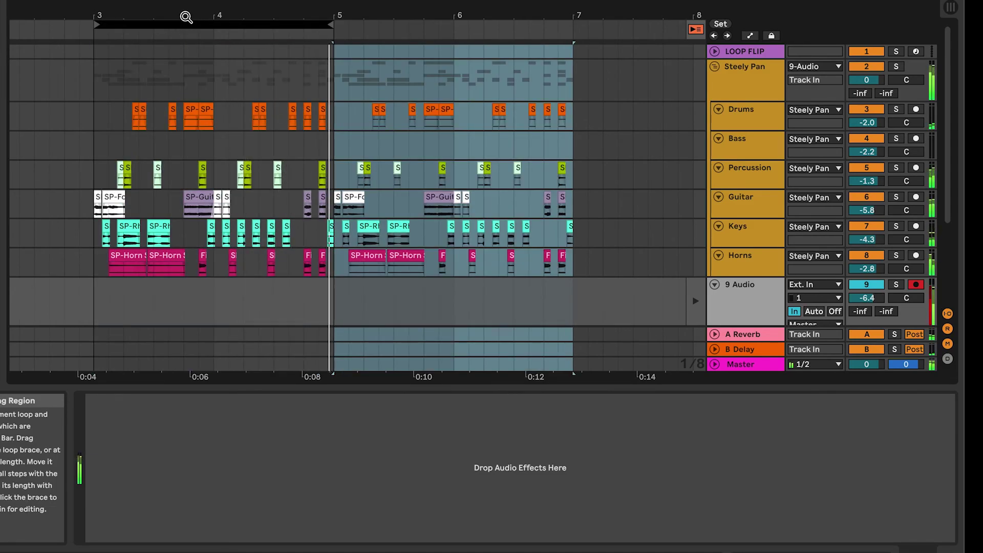
drag(186, 16, 180, 13)
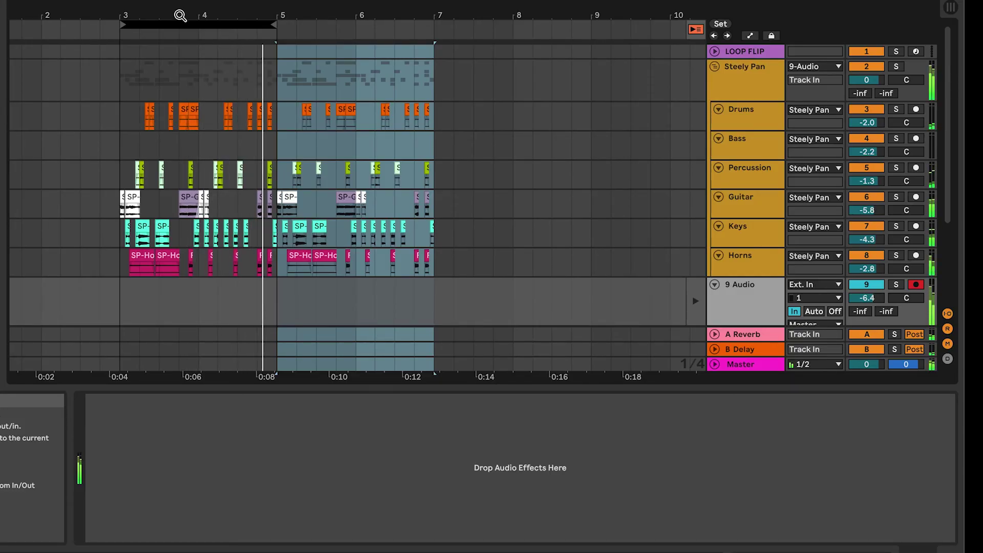
Move the loop brace to bars 7–9 and generate a new Loop Flip groove there.
drag(177, 24, 500, 35)
click(737, 51)
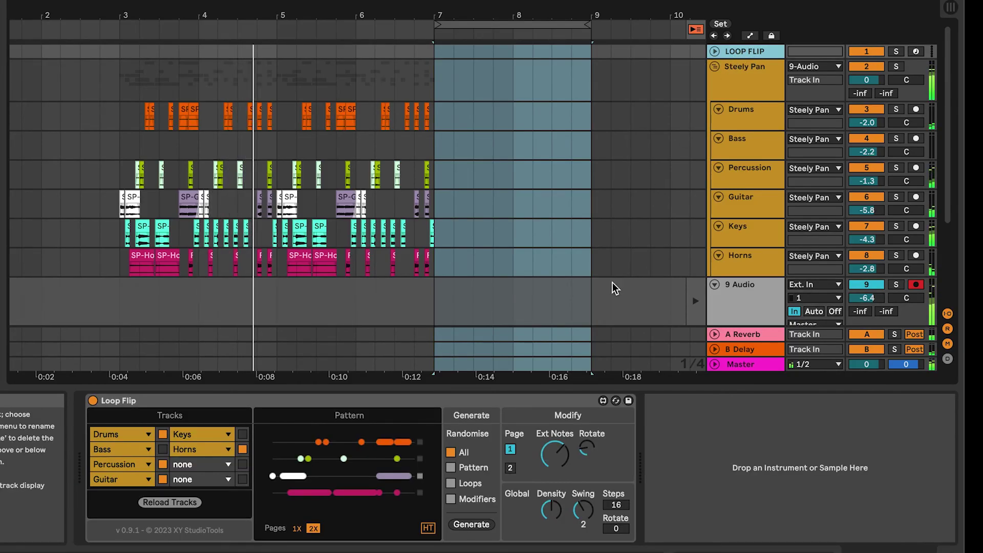
click(471, 525)
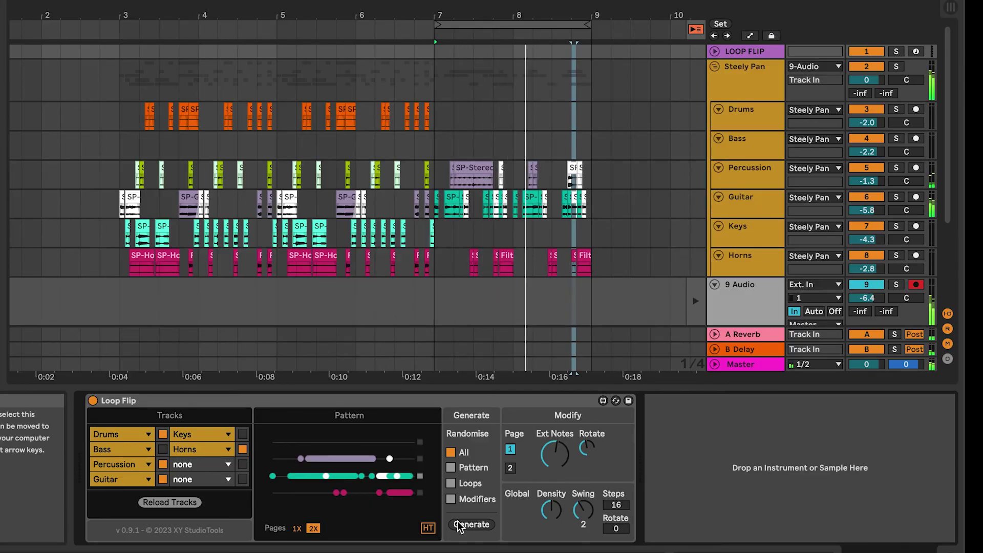
Swap Guitar and Horns for Keys in Loop Flip's Tracks list and regenerate bars 7–9.
click(162, 479)
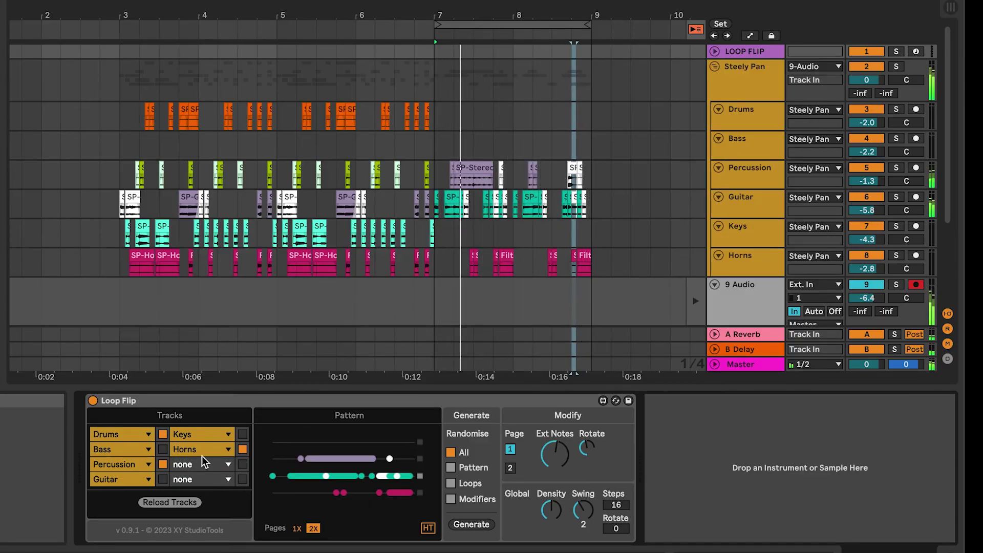
click(243, 449)
click(242, 436)
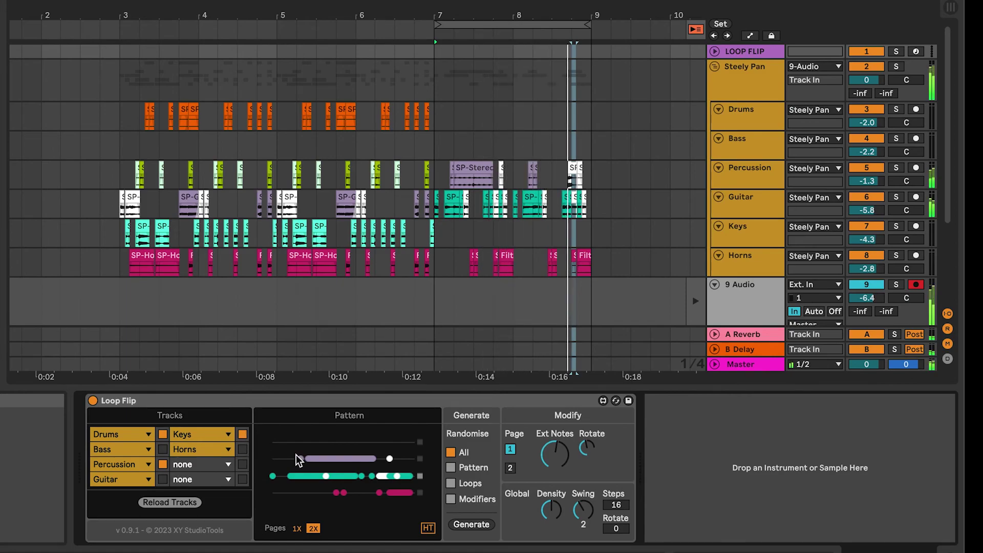
click(464, 525)
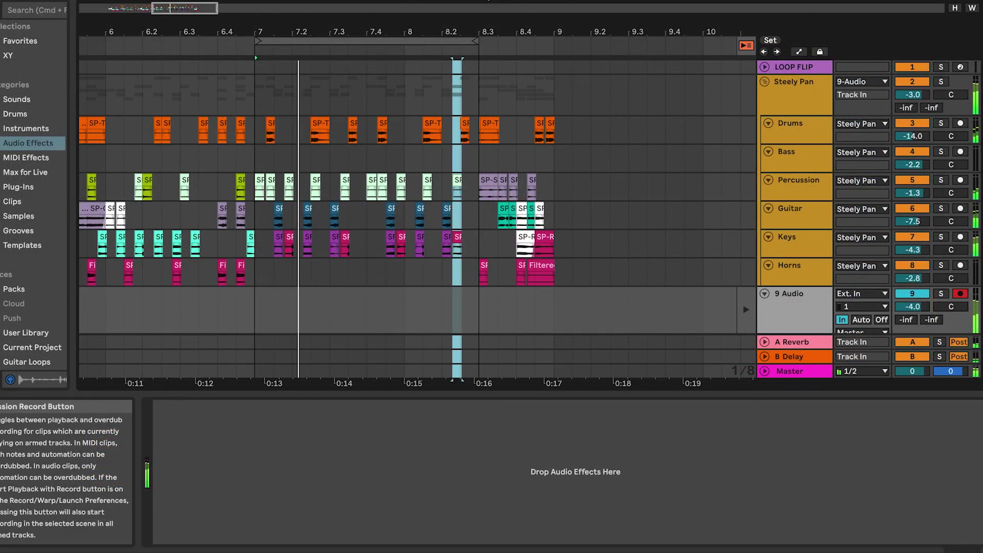
Launch the Beat clip in Session view, then go back to the Arrangement timeline.
key(Tab)
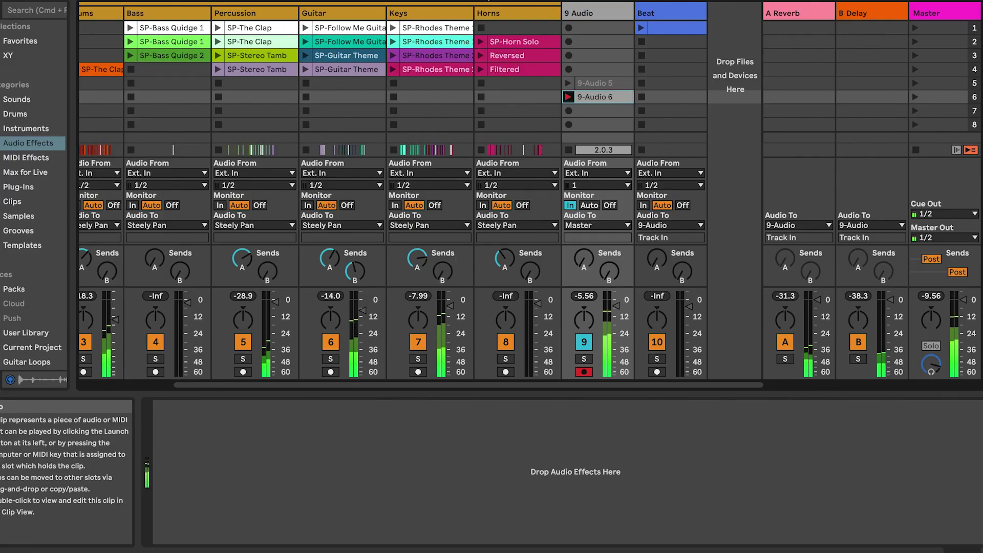
click(640, 28)
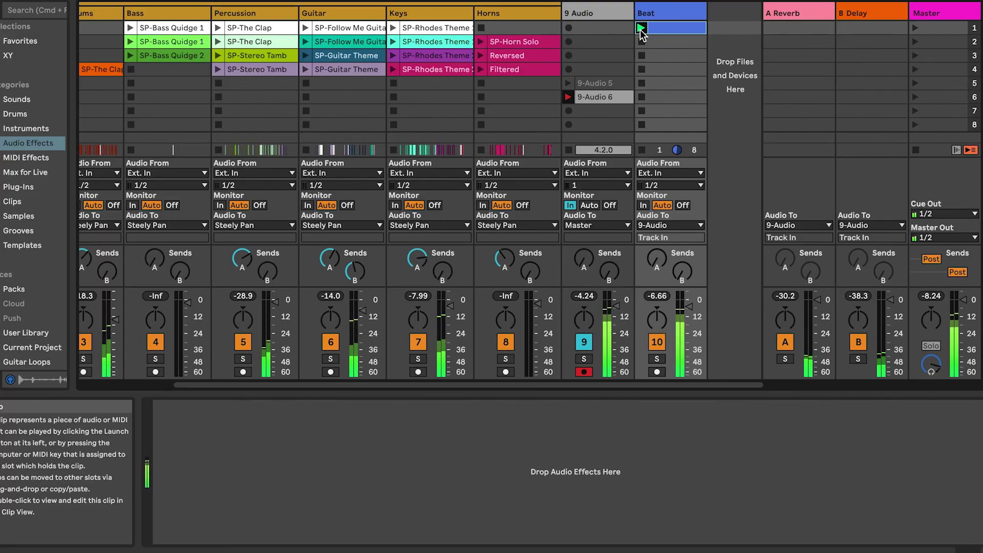
key(Tab)
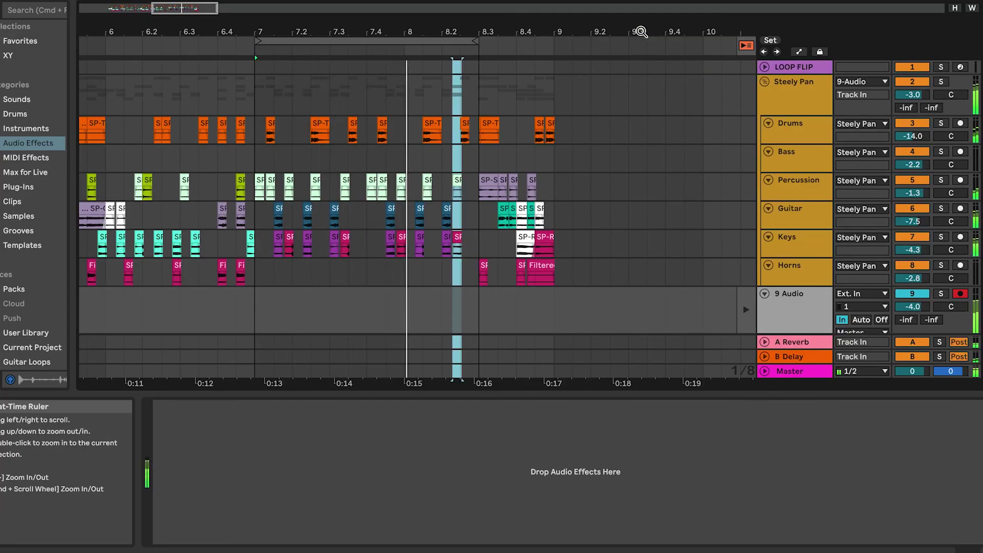